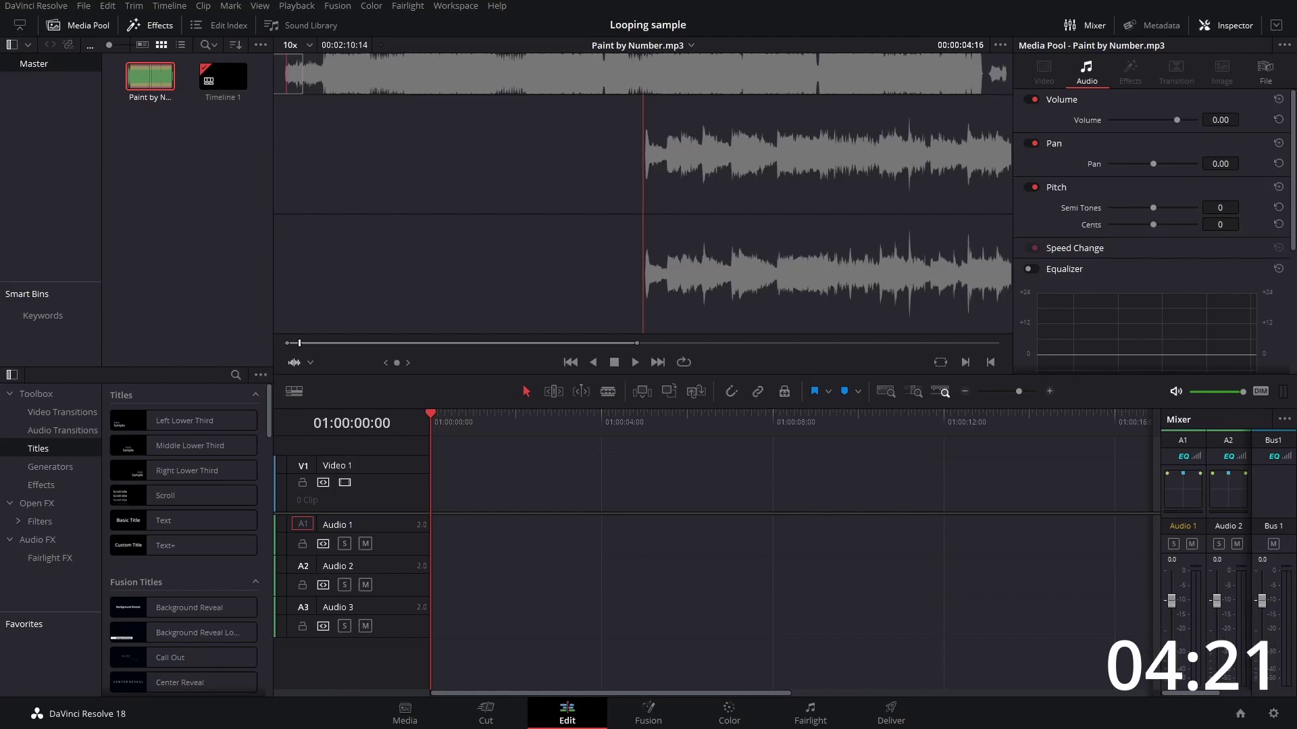
Play and scrub Paint by Number.mp3, then set in (I) and out (O) points around the short loop section.
{"action": "left_click", "coordinate": [638, 361]}
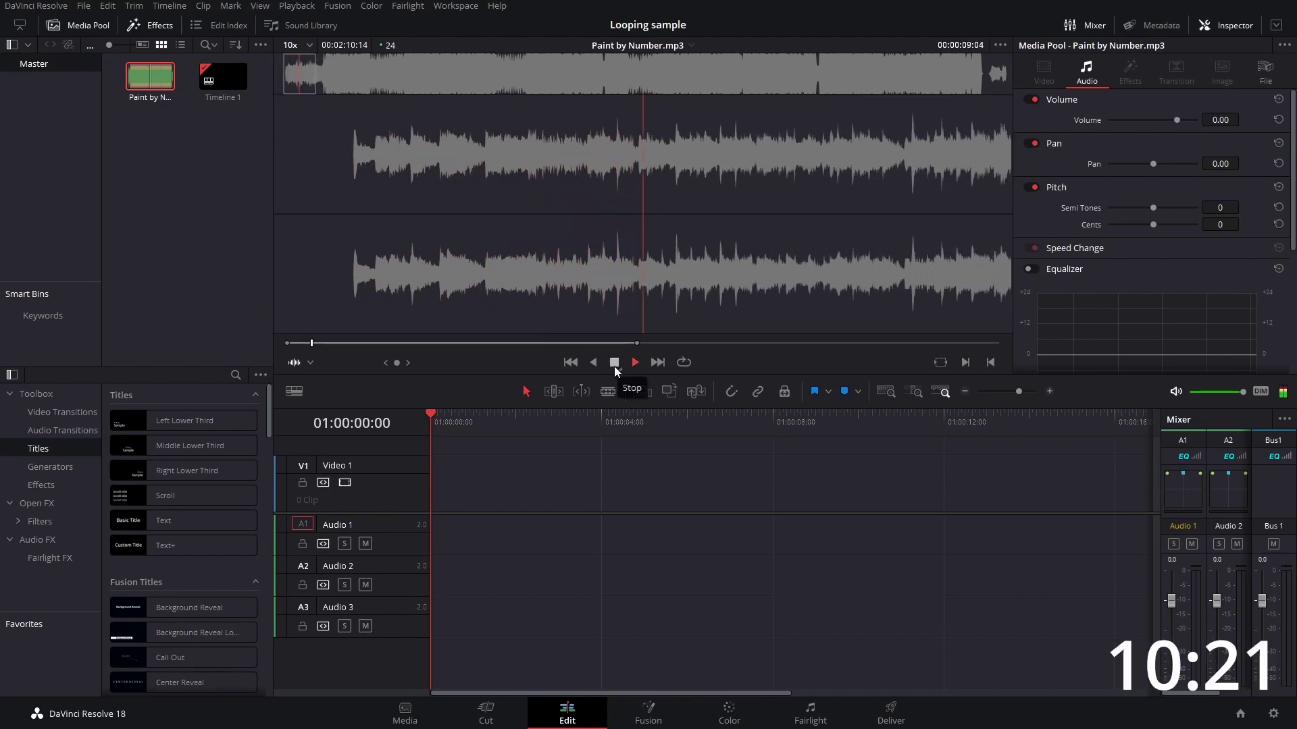
{"action": "left_click", "coordinate": [614, 365]}
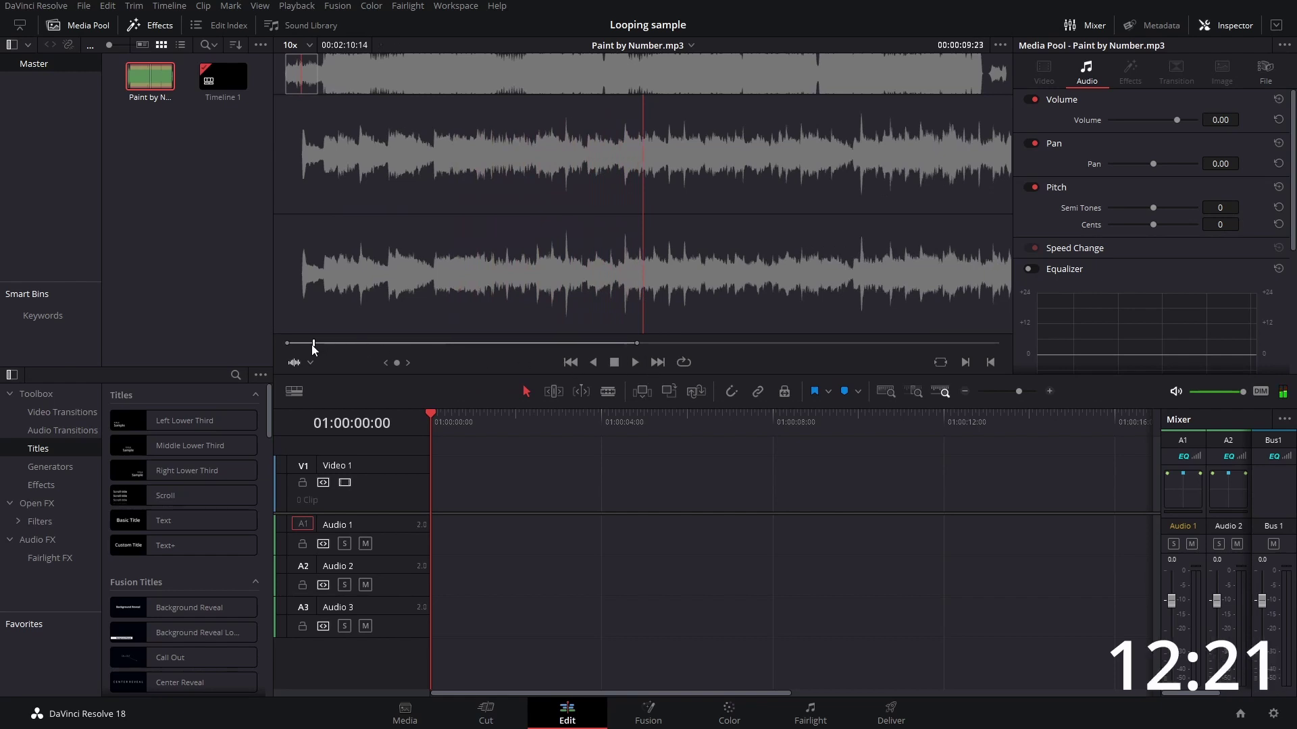
{"action": "left_click_drag", "start_coordinate": [314, 348], "coordinate": [304, 350]}
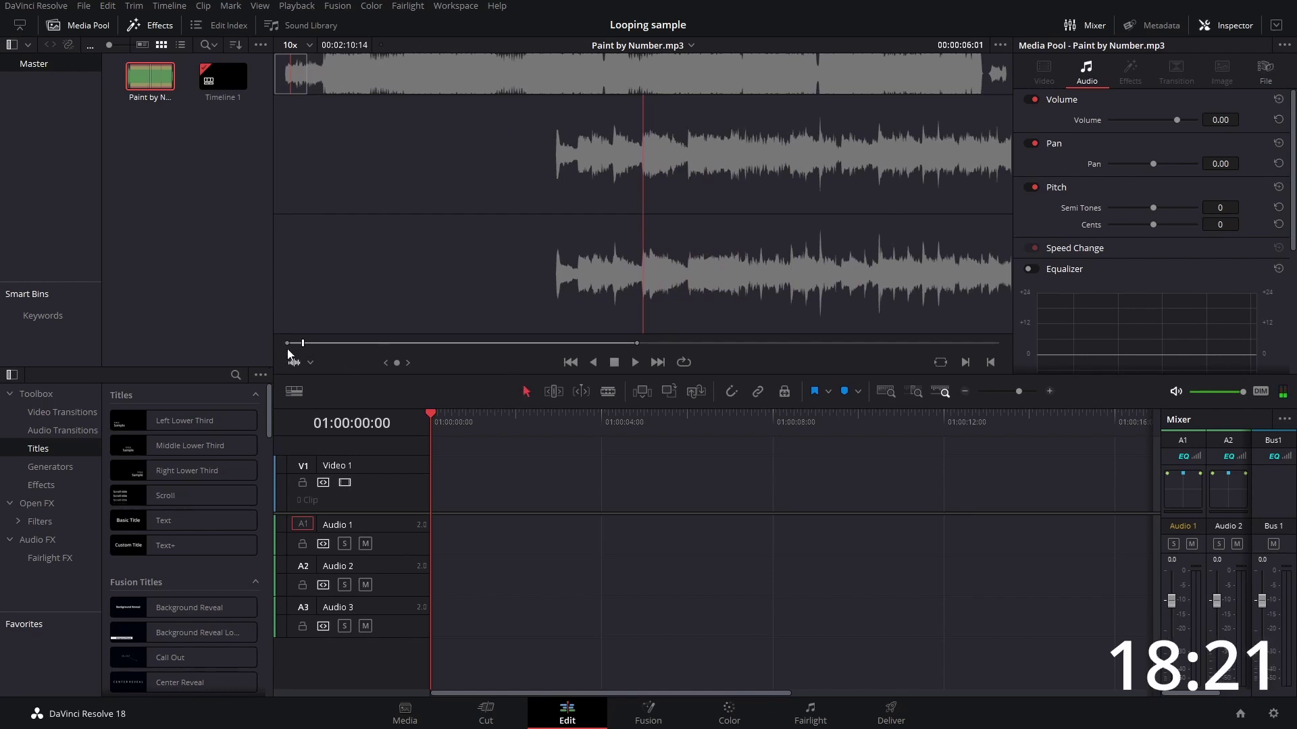
{"action": "key", "text": "i"}
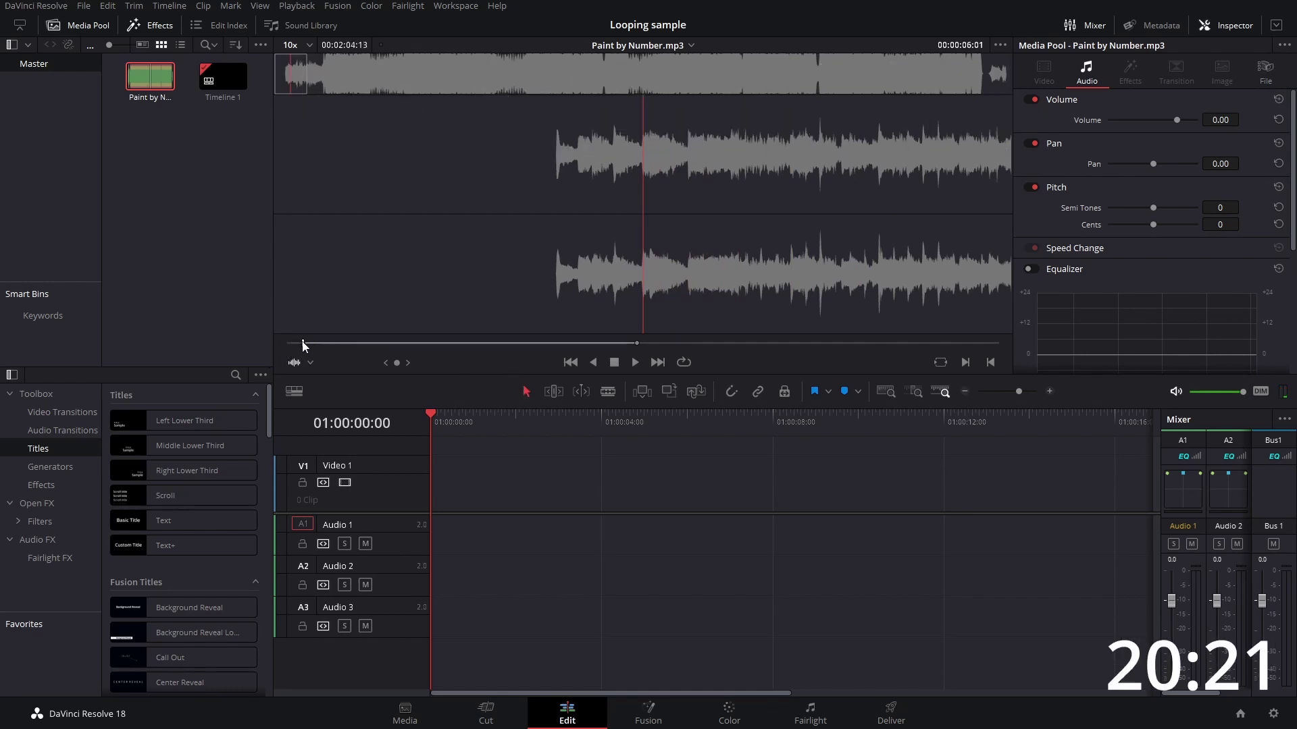
{"action": "left_click_drag", "start_coordinate": [302, 344], "coordinate": [312, 345]}
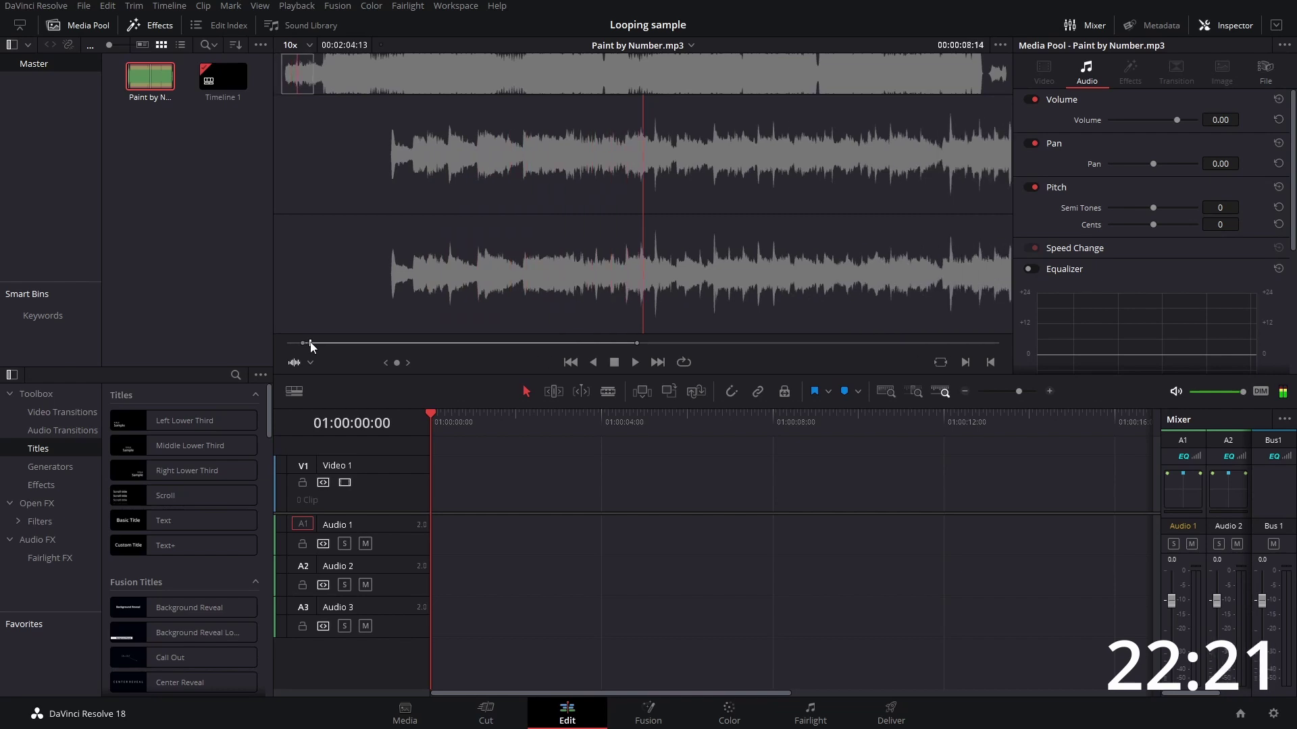
{"action": "key", "text": "o"}
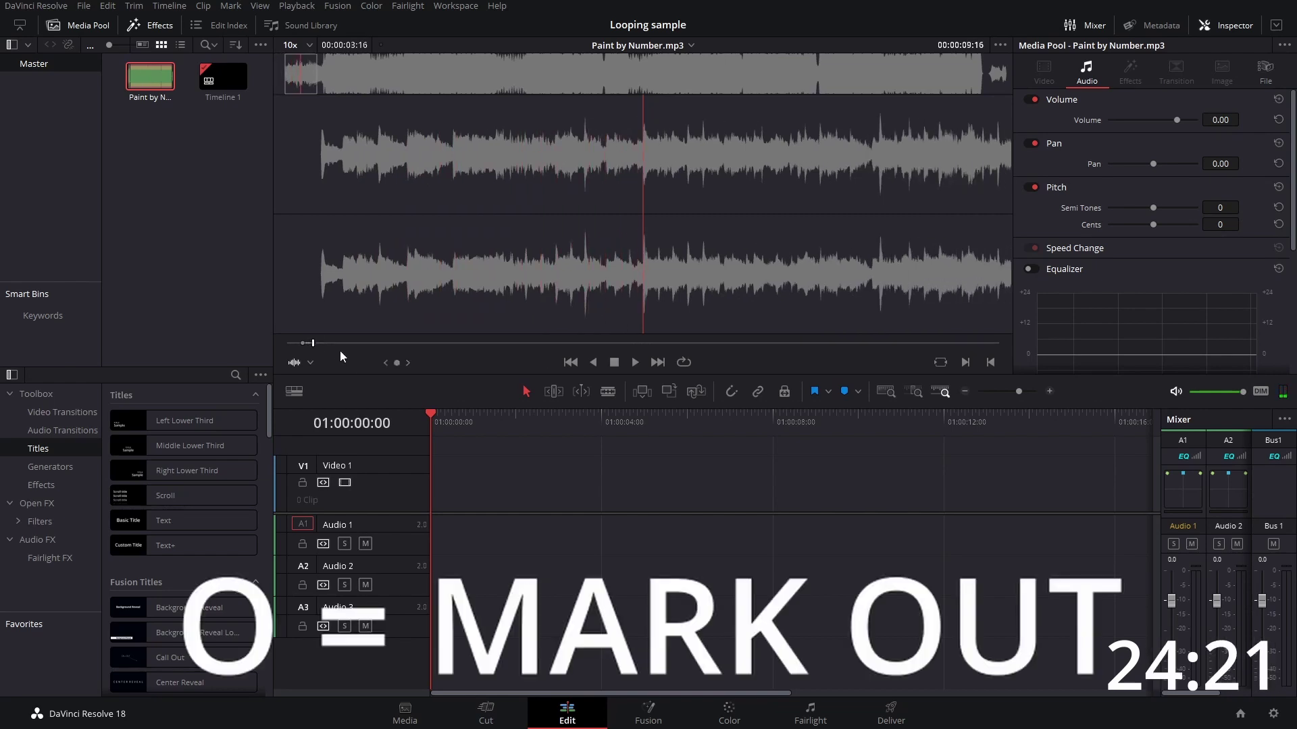
Create a subclip named 'Loop' from the marked section of the audio.
{"action": "right_click", "coordinate": [309, 342]}
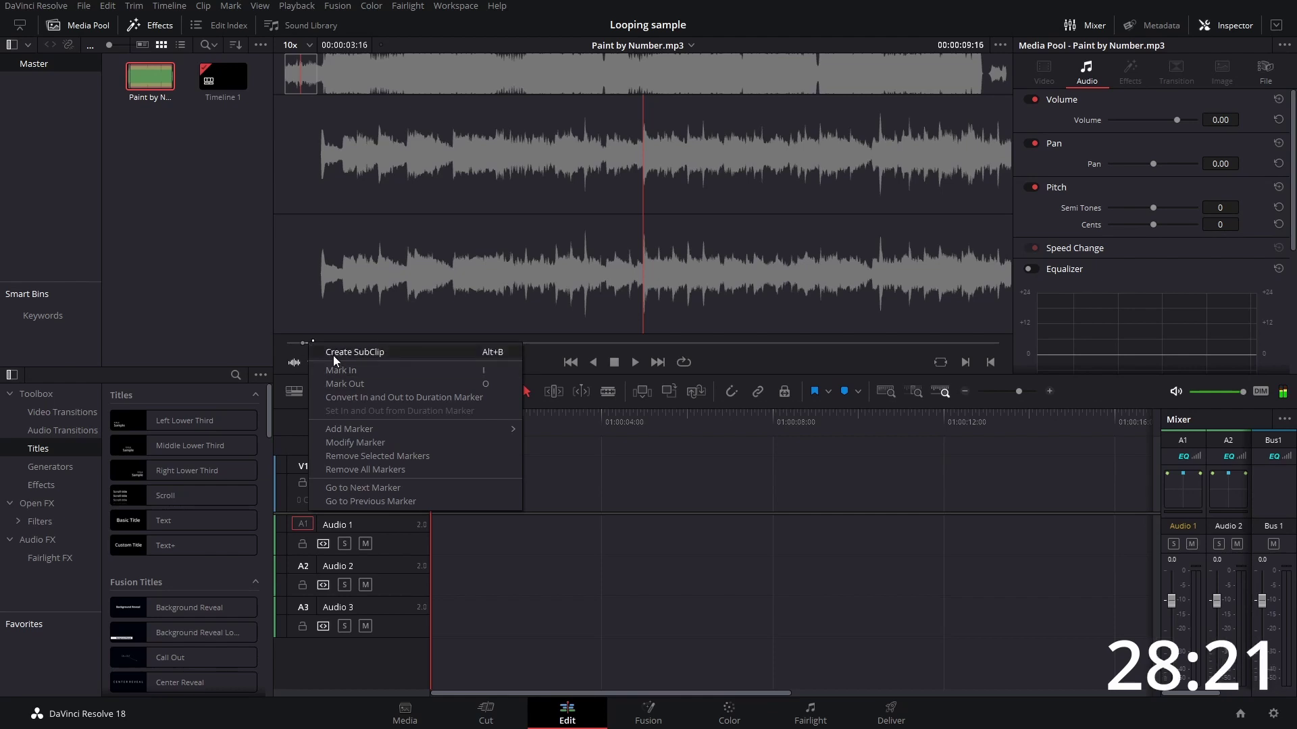
{"action": "left_click", "coordinate": [334, 356]}
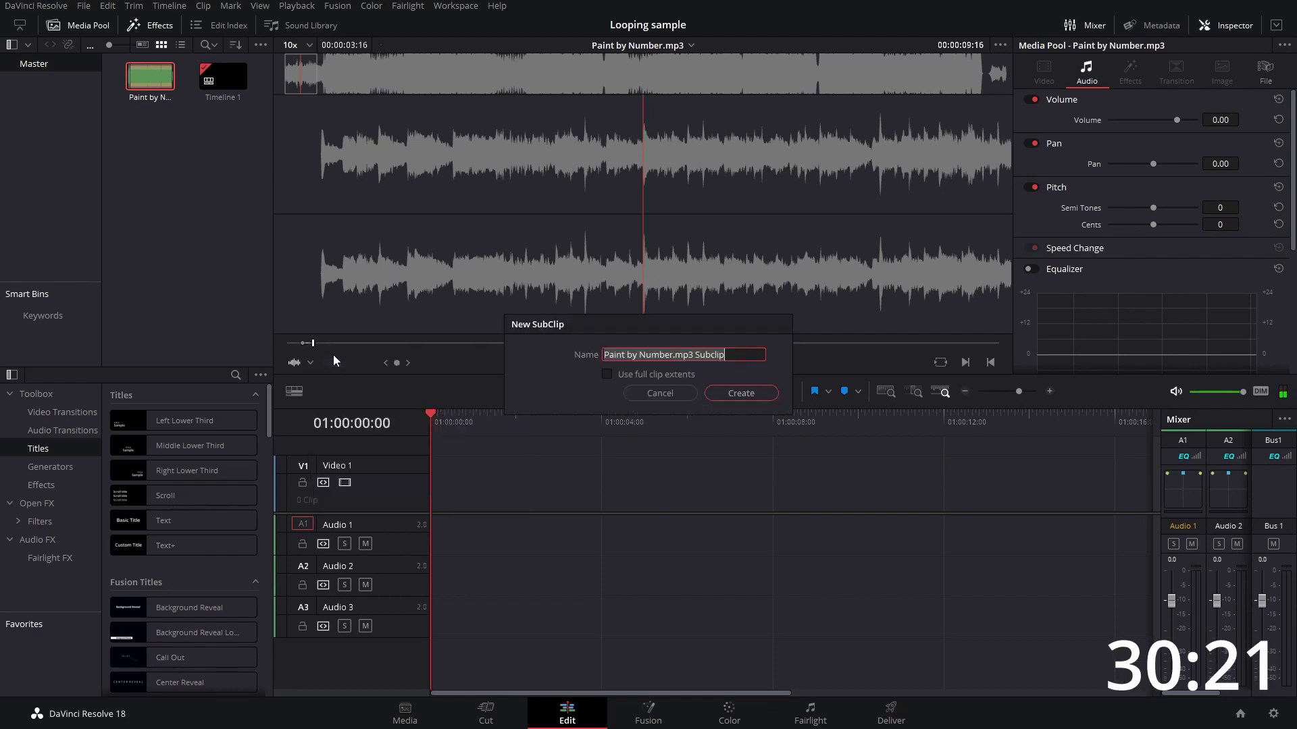
{"action": "type", "text": "Loop"}
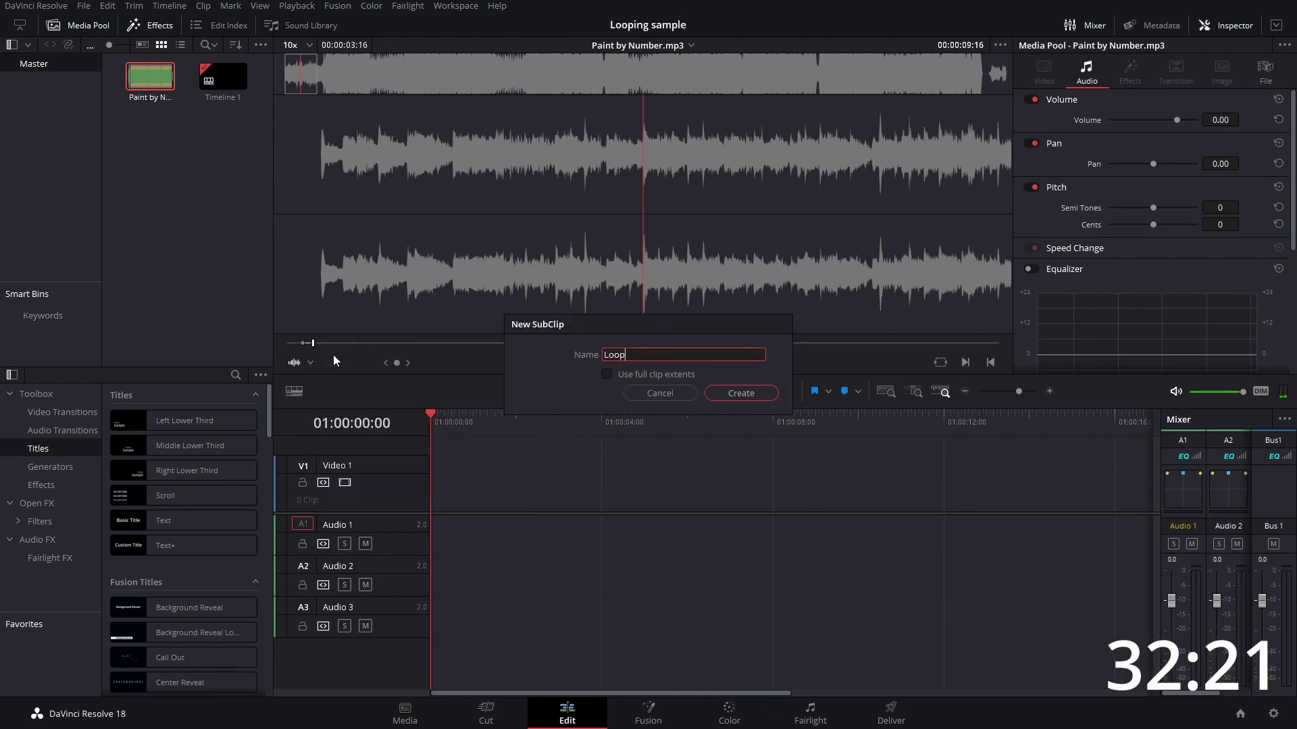
{"action": "key", "text": "Return"}
Drag the Loop subclip from the Media Pool to the start of Audio 1 and select it.
{"action": "left_click", "coordinate": [141, 86]}
{"action": "left_click_drag", "start_coordinate": [142, 86], "coordinate": [423, 535]}
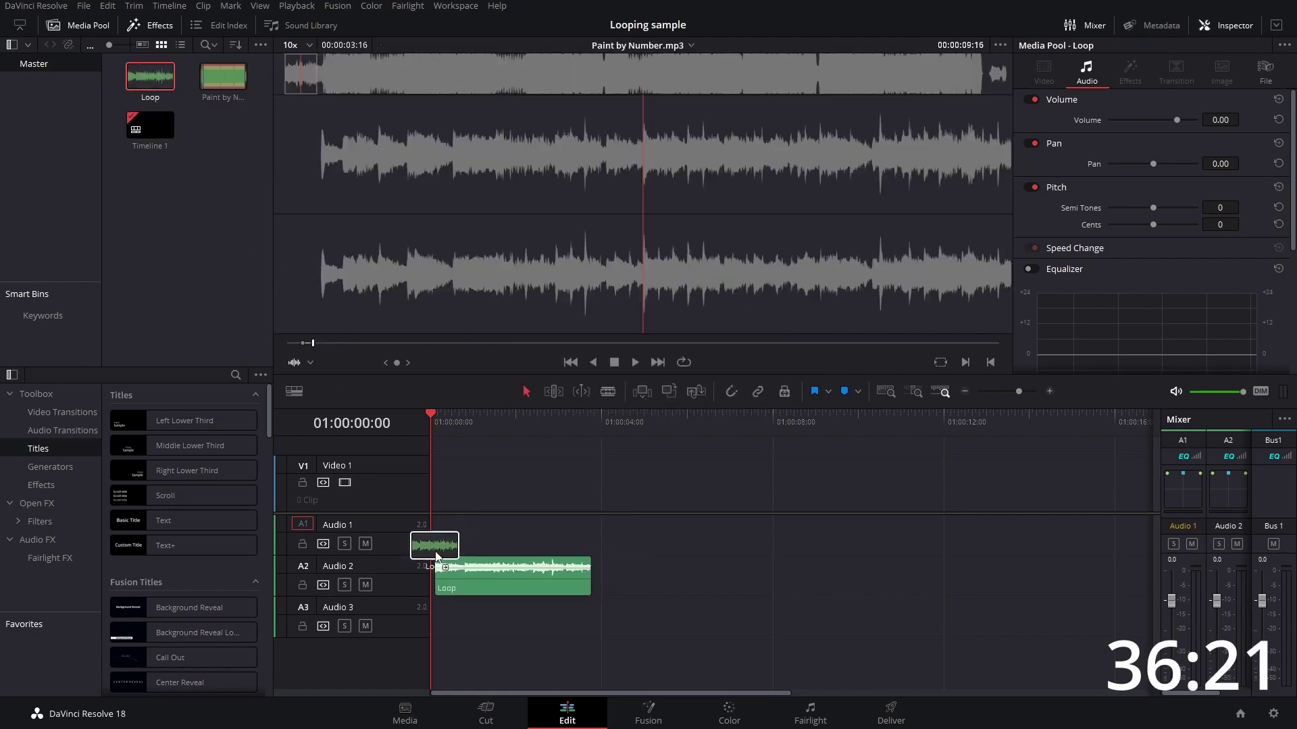
{"action": "left_click", "coordinate": [479, 542]}
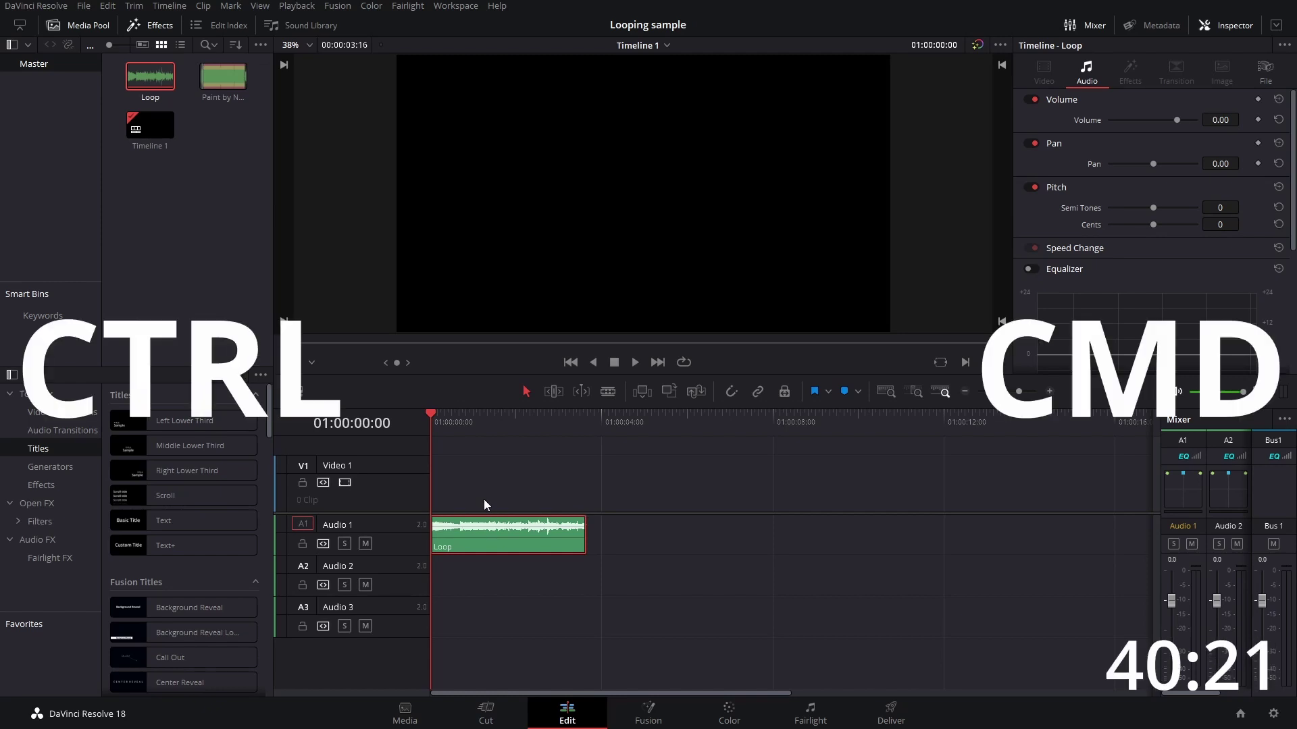
Copy the Loop clip, paste a second copy right after the first on Audio 1, and play back the join.
{"action": "key", "text": "ctrl+c"}
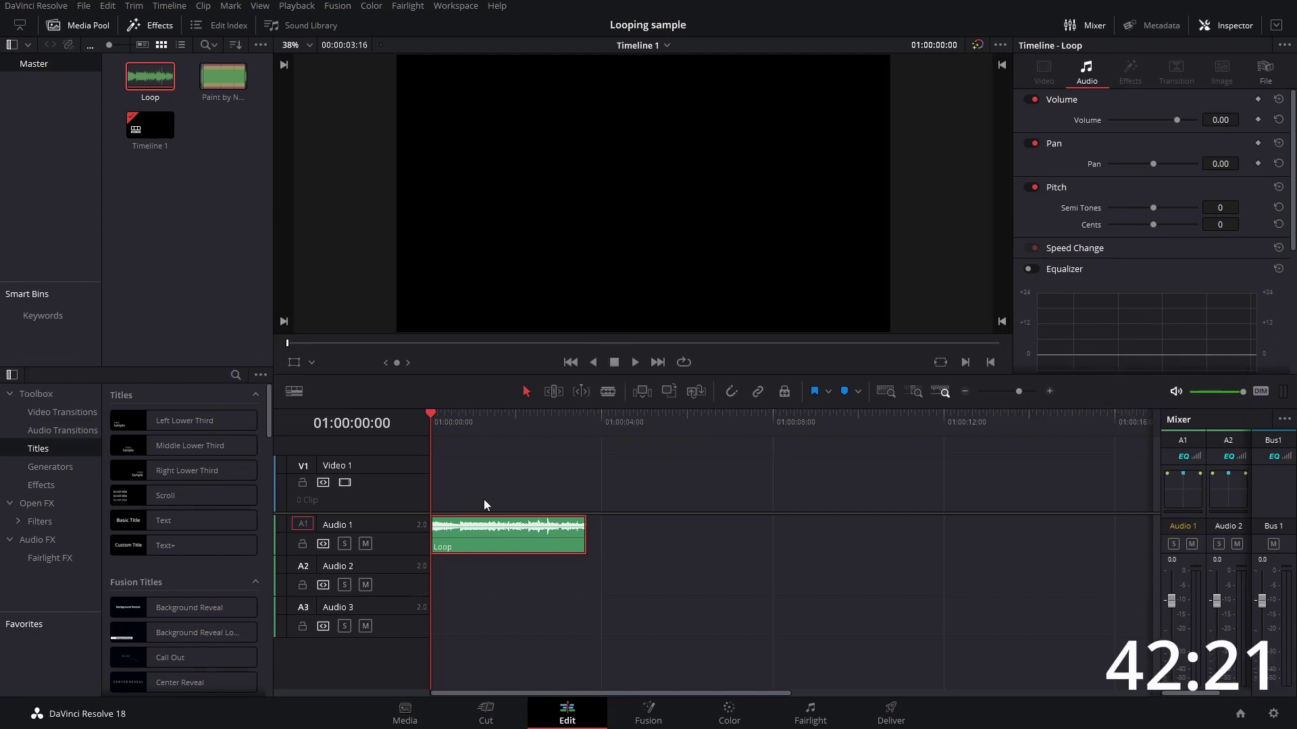
{"action": "left_click", "coordinate": [595, 443]}
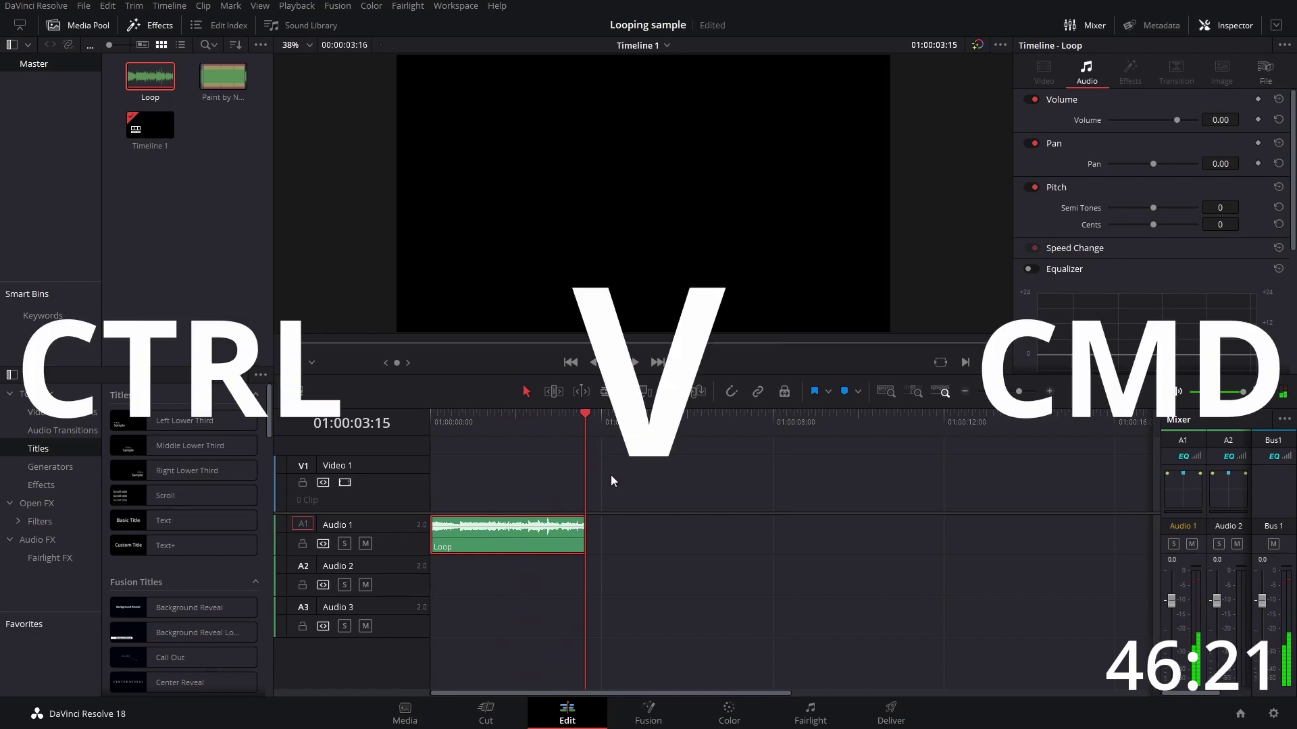
{"action": "key", "text": "ctrl+v"}
{"action": "left_click", "coordinate": [528, 421]}
{"action": "key", "text": "space"}
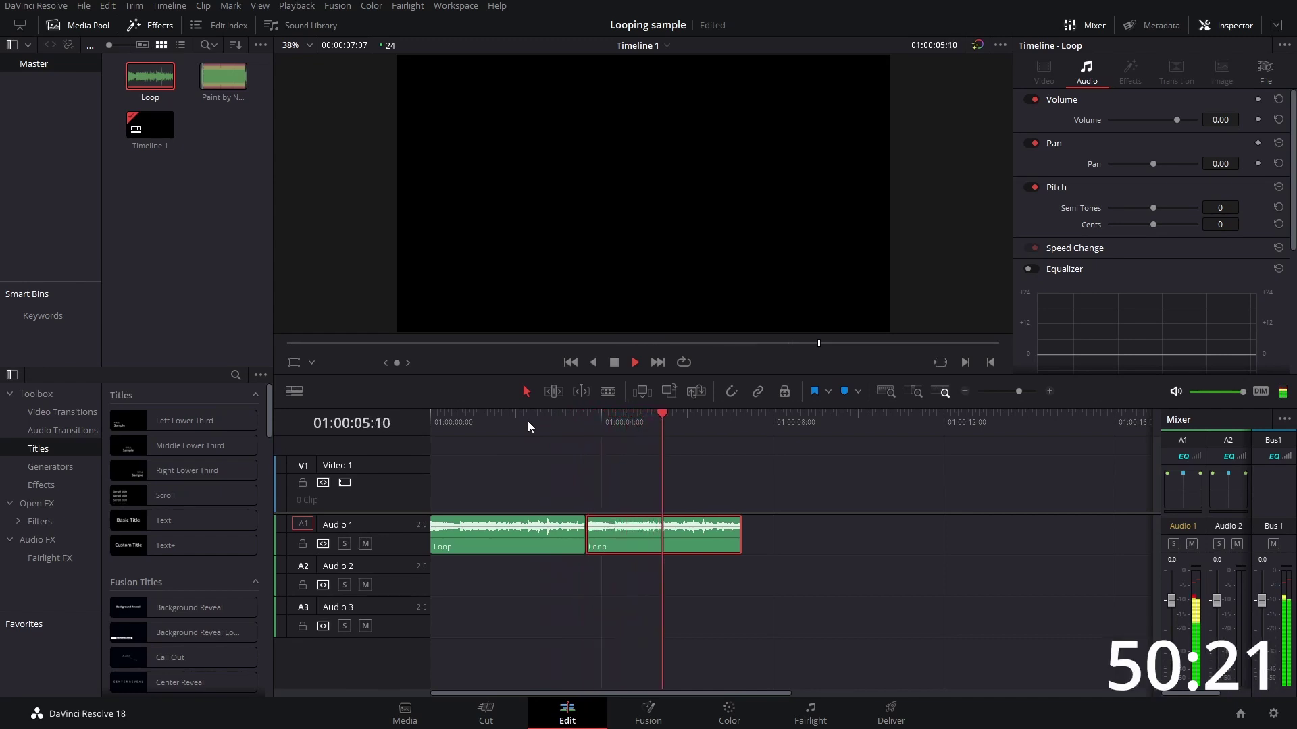
{"action": "key", "text": "space"}
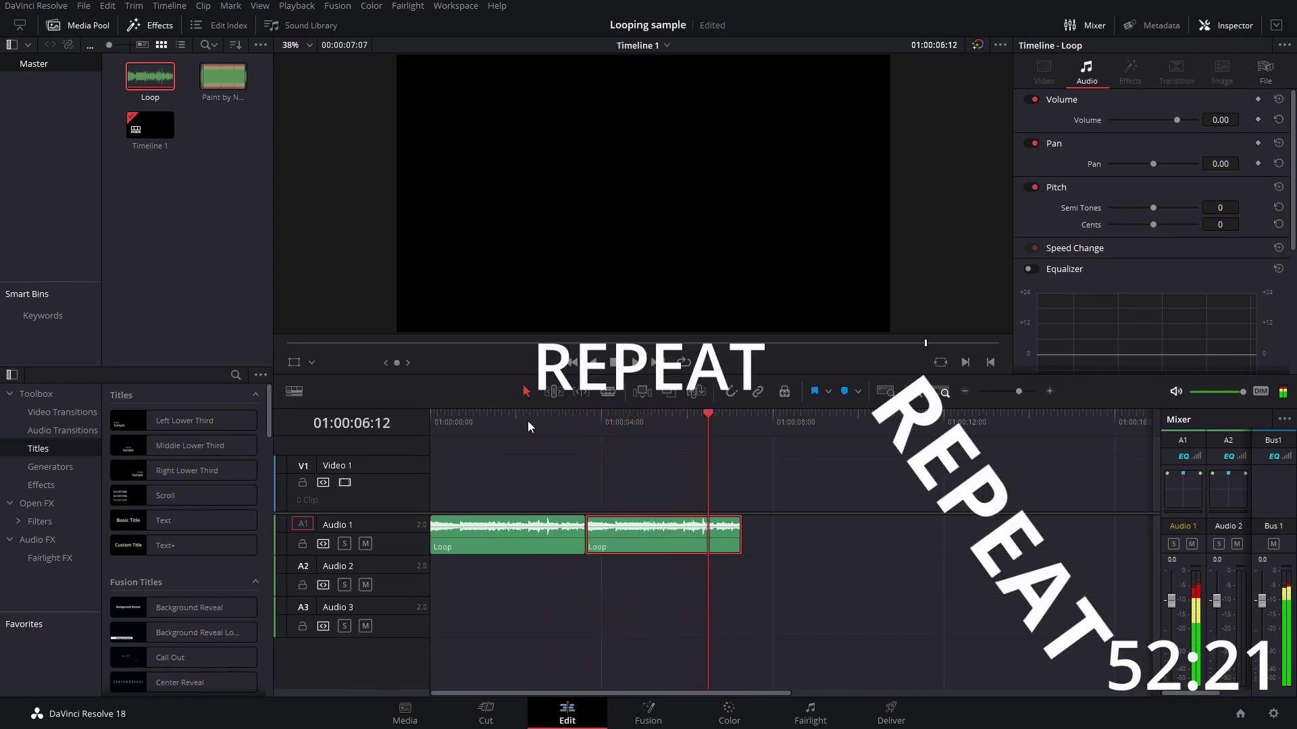